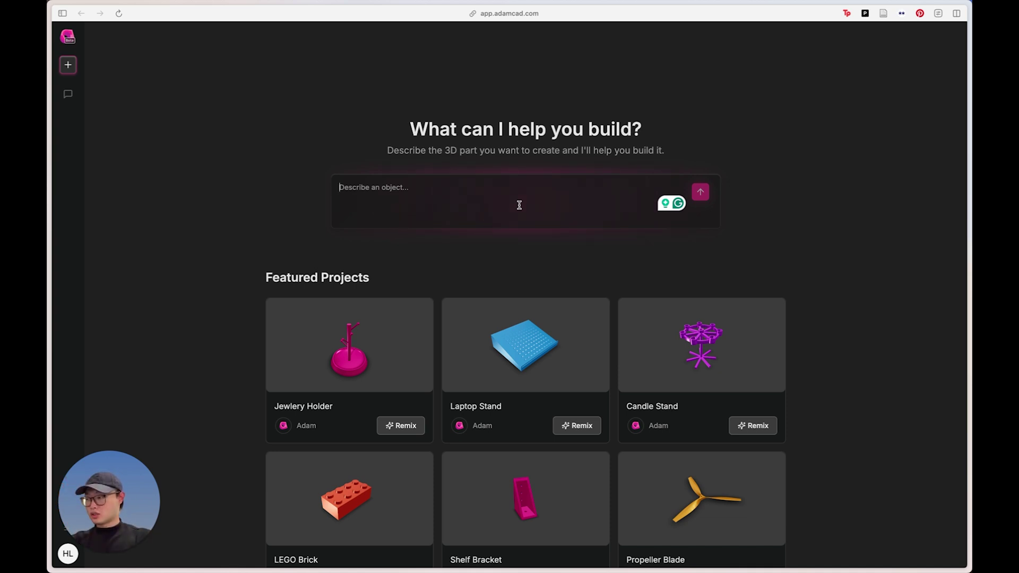
- Ask for a block of 80mm x 10mm x 150mm, giving Length 80, Width 10, Height 150
{"action": "type", "text": "create a block that is 80mm x 10mm x 150mm"}
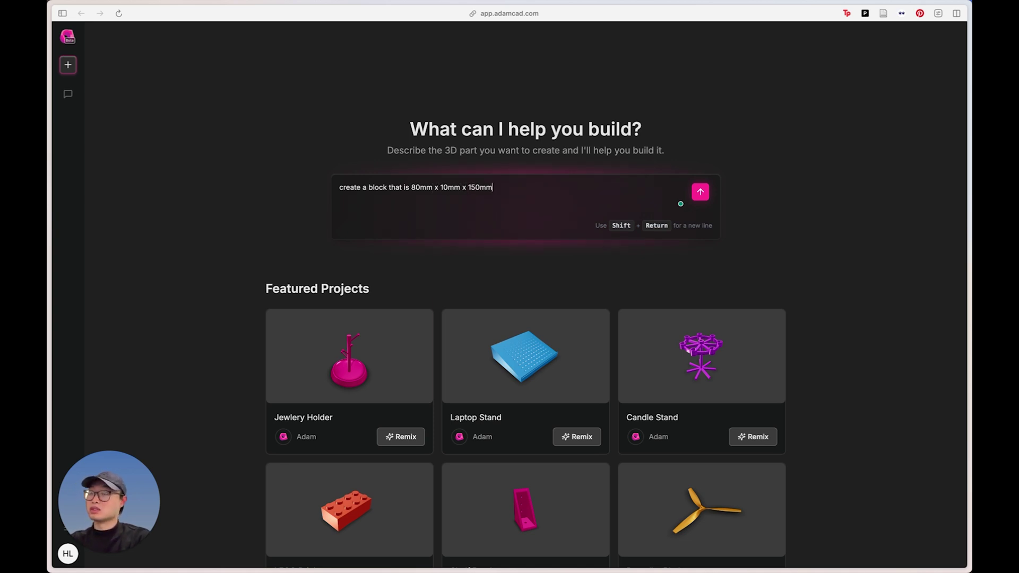
{"action": "key", "text": "Return"}
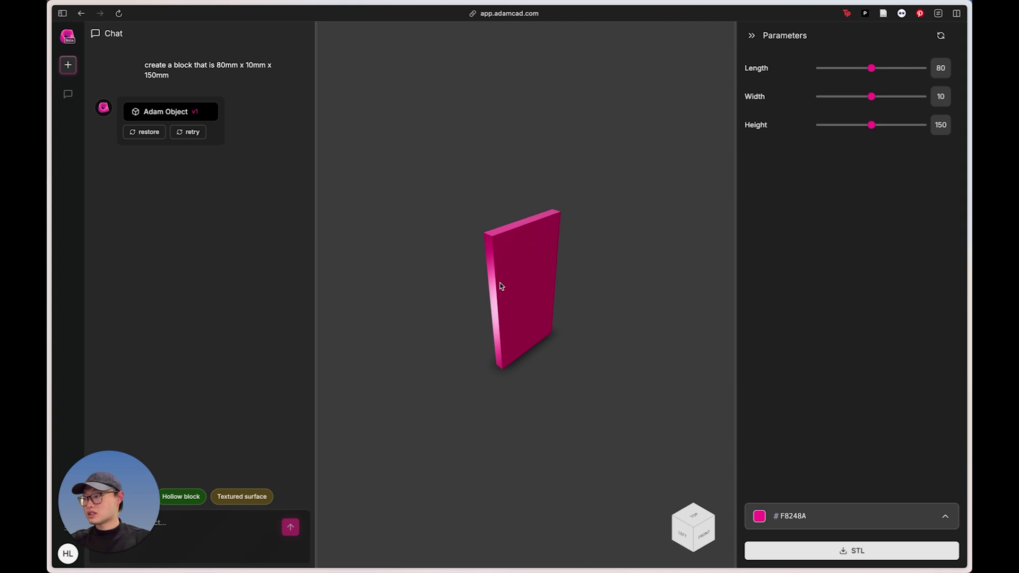
- Request the panel tilted back 20 degrees (Tilt Angle 20) and check it from the side
{"action": "left_click_drag", "start_coordinate": [499, 286], "coordinate": [536, 288]}
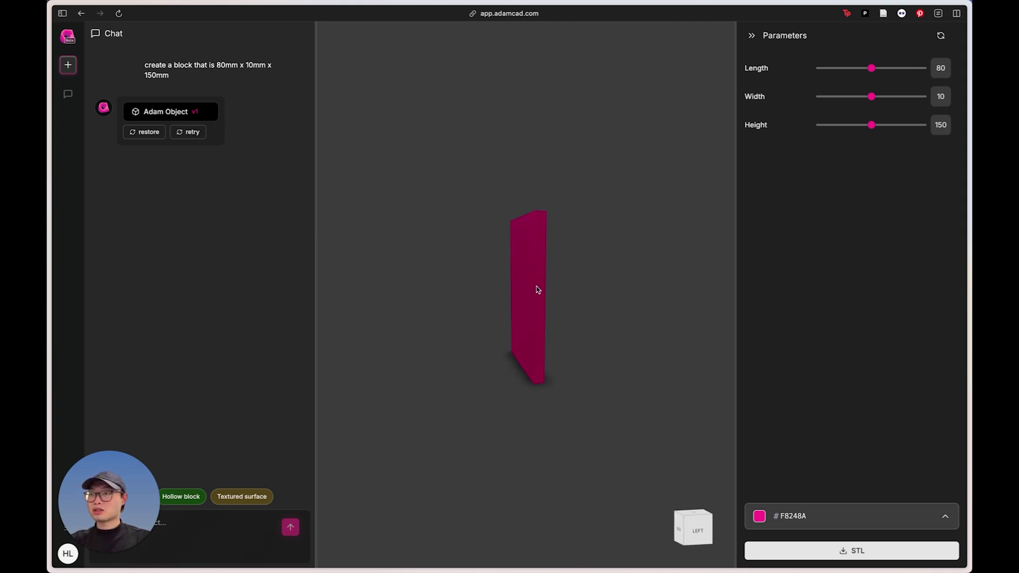
{"action": "left_click", "coordinate": [243, 529]}
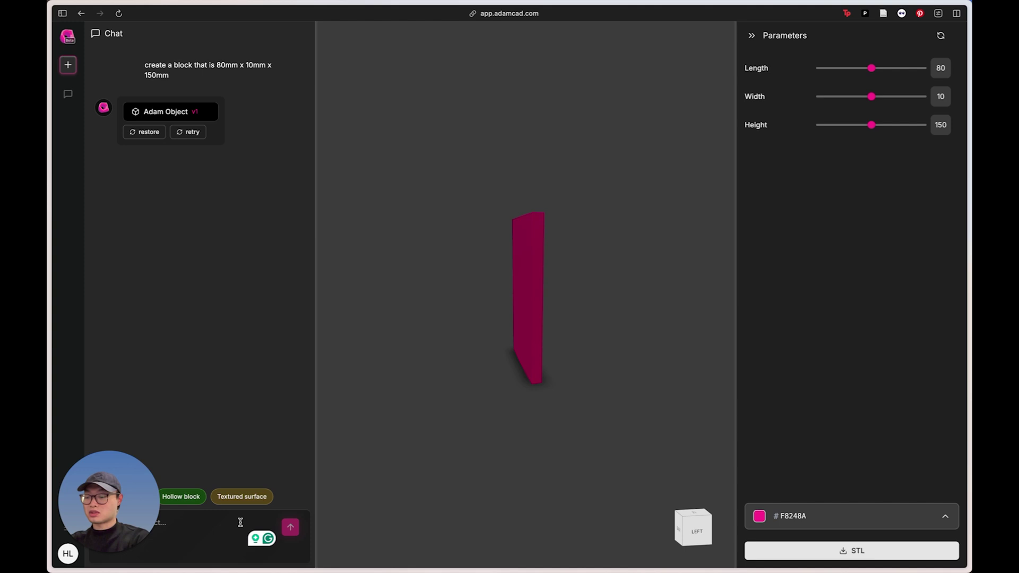
{"action": "type", "text": "make "}
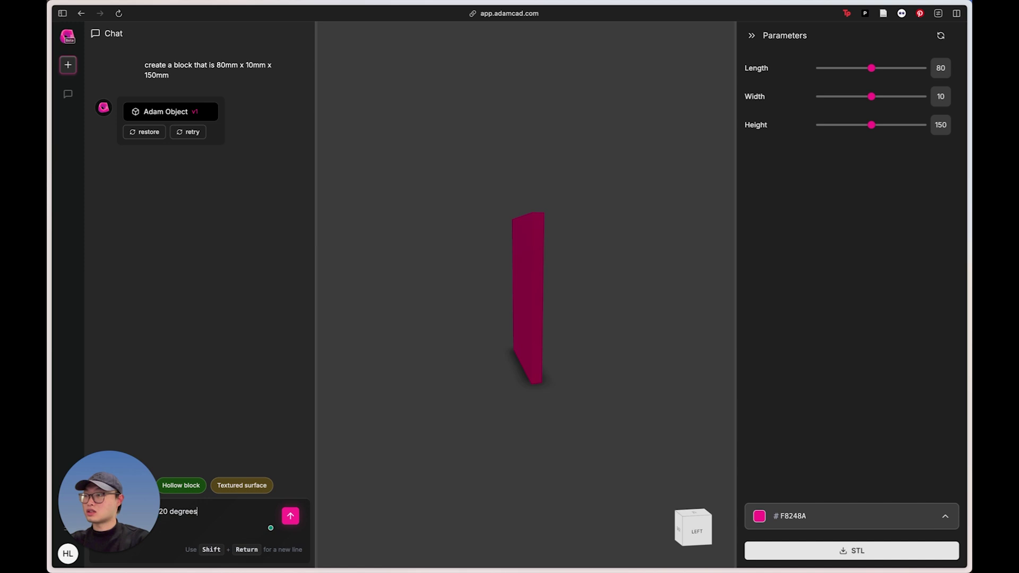
{"action": "type", "text": "the panel back 20 degrees"}
{"action": "key", "text": "Return"}
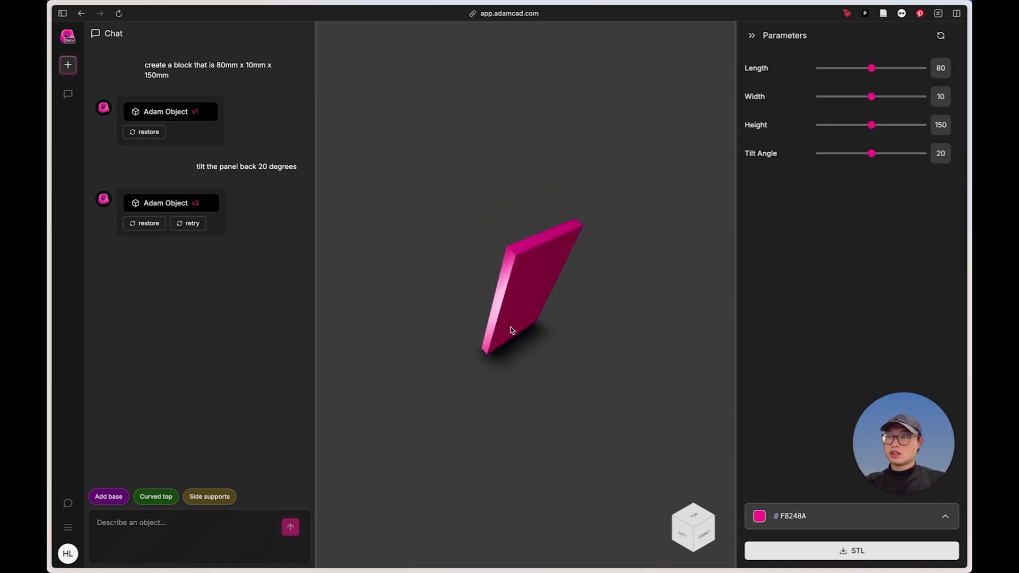
{"action": "left_click_drag", "start_coordinate": [508, 312], "coordinate": [464, 336]}
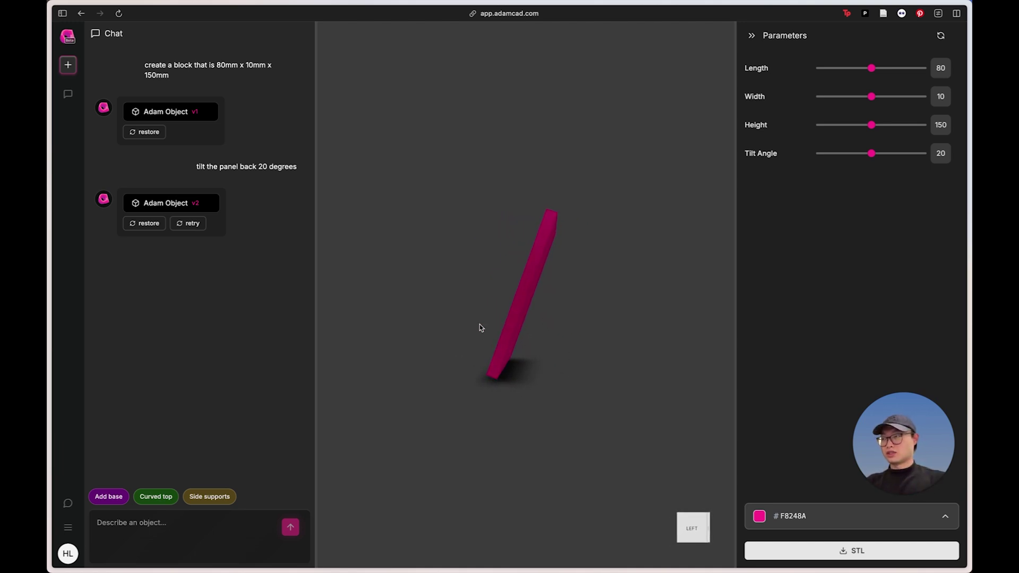
{"action": "left_click", "coordinate": [212, 523]}
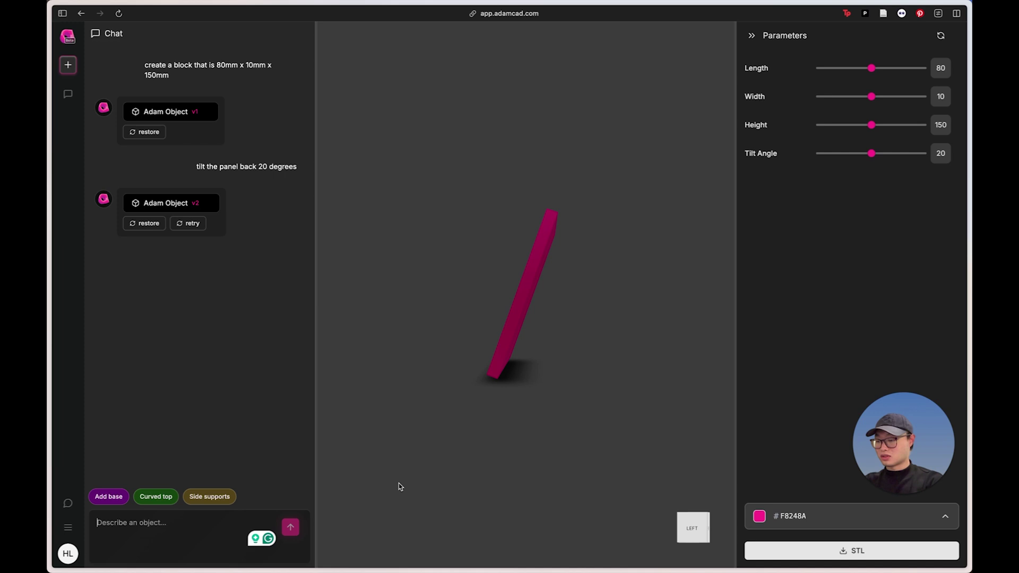
- Request a base as long as the panel and 80mm wide, giving Base Width 80, Base Height 5
{"action": "type", "text": "give it a base"}
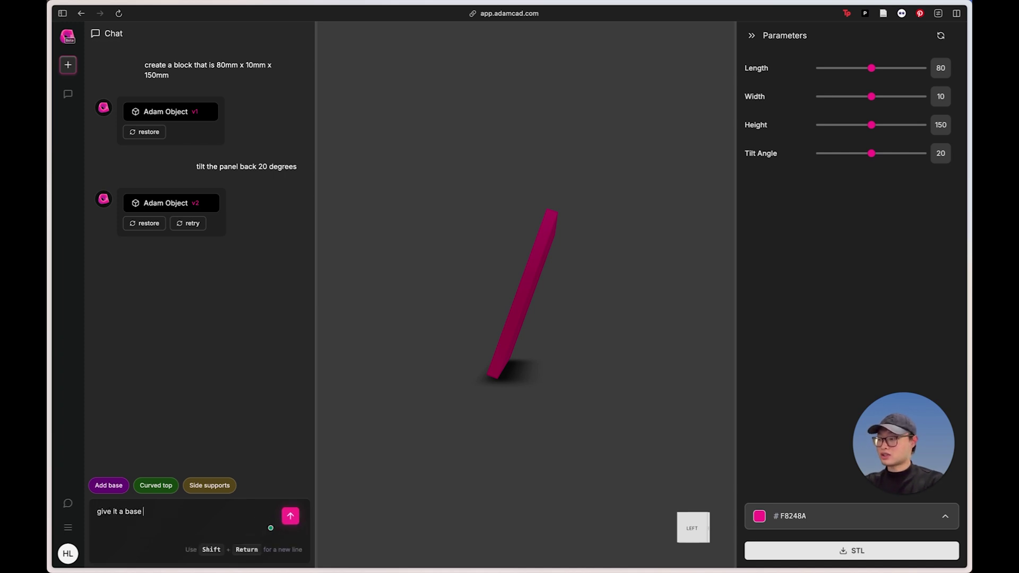
{"action": "type", "text": " that is "}
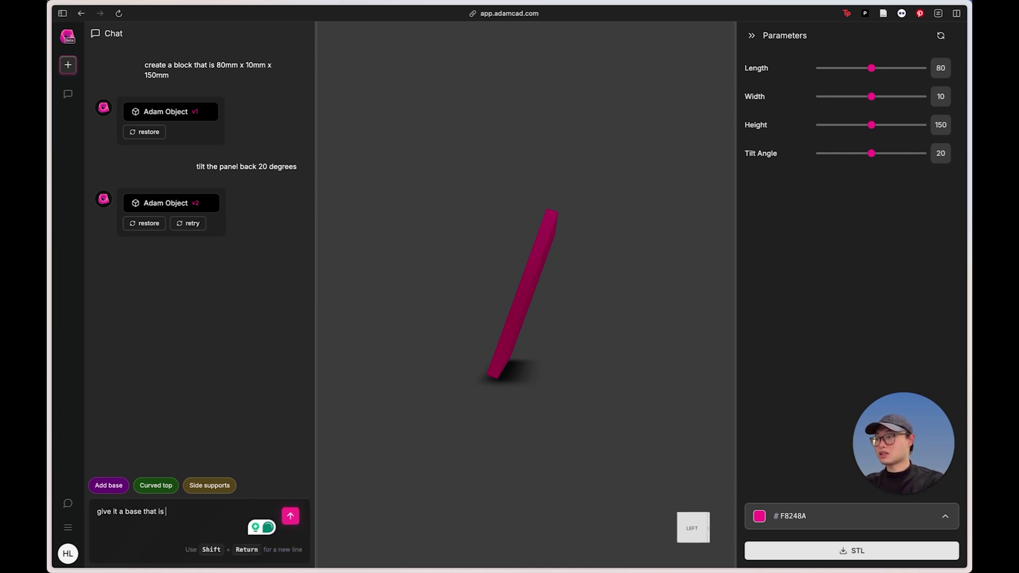
{"action": "type", "text": "the lenght but 80mm wide"}
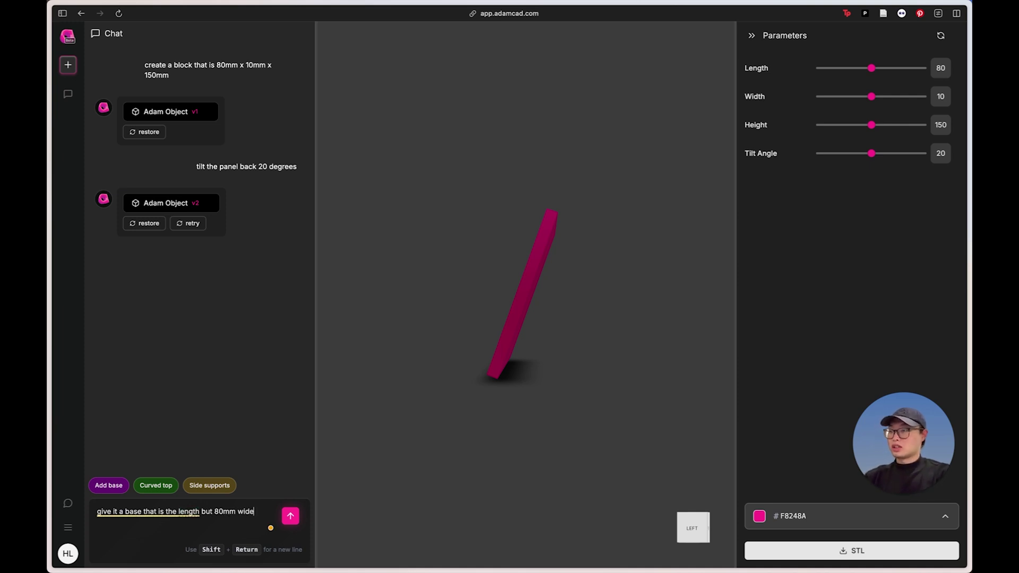
{"action": "key", "text": "Return"}
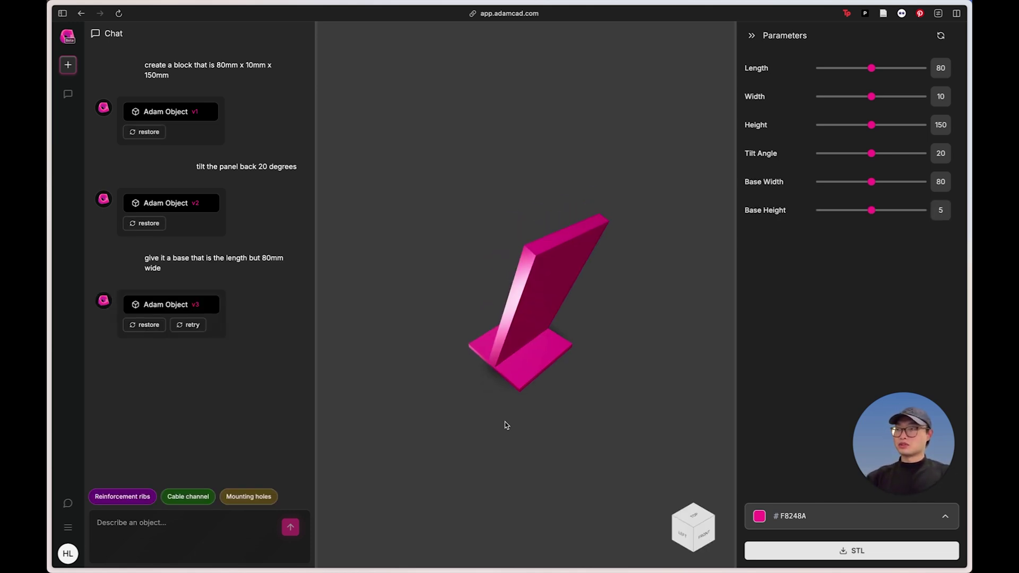
{"action": "mouse_move", "coordinate": [506, 425]}
{"action": "left_mouse_down"}
{"action": "mouse_move", "coordinate": [571, 307]}
{"action": "mouse_move", "coordinate": [562, 264]}
{"action": "mouse_move", "coordinate": [593, 323]}
{"action": "mouse_move", "coordinate": [517, 393]}
{"action": "mouse_move", "coordinate": [562, 351]}
{"action": "mouse_move", "coordinate": [548, 298]}
{"action": "mouse_move", "coordinate": [511, 413]}
{"action": "left_mouse_up"}
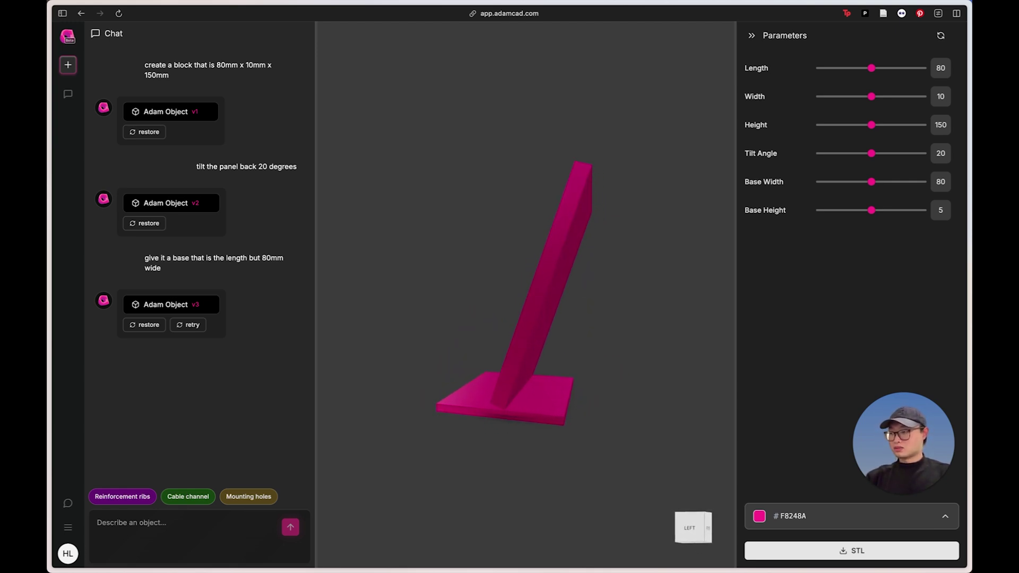
- Ask for a slightly thicker base, raising Base Height from 5 to 10
{"action": "left_click", "coordinate": [212, 531]}
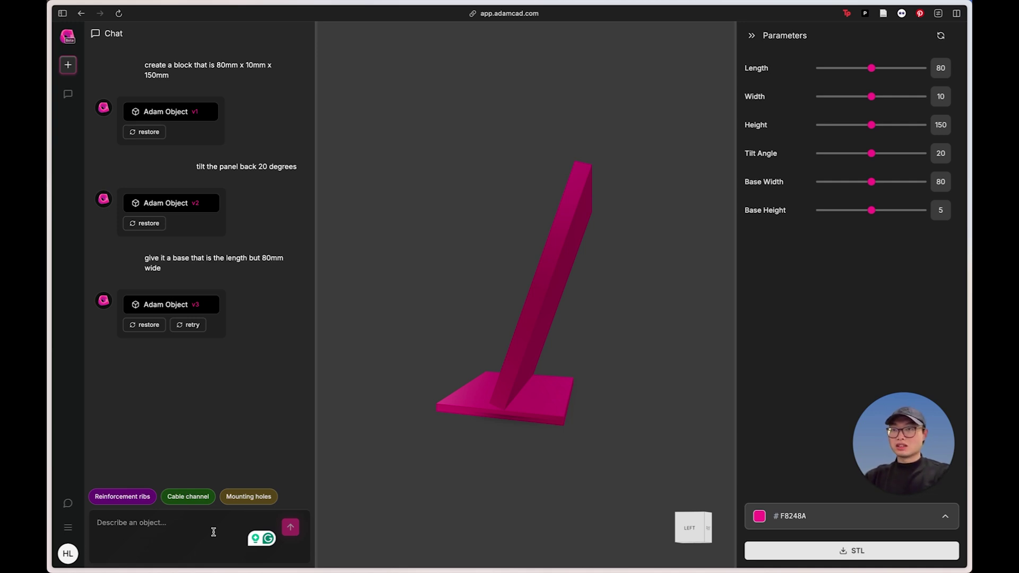
{"action": "type", "text": "make the base a little bit"}
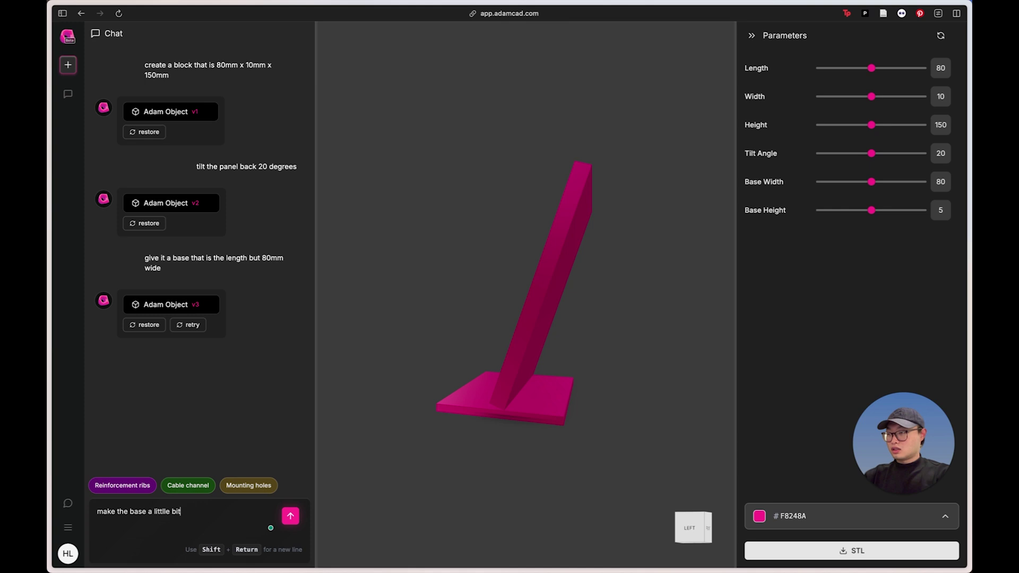
{"action": "key", "text": "Return"}
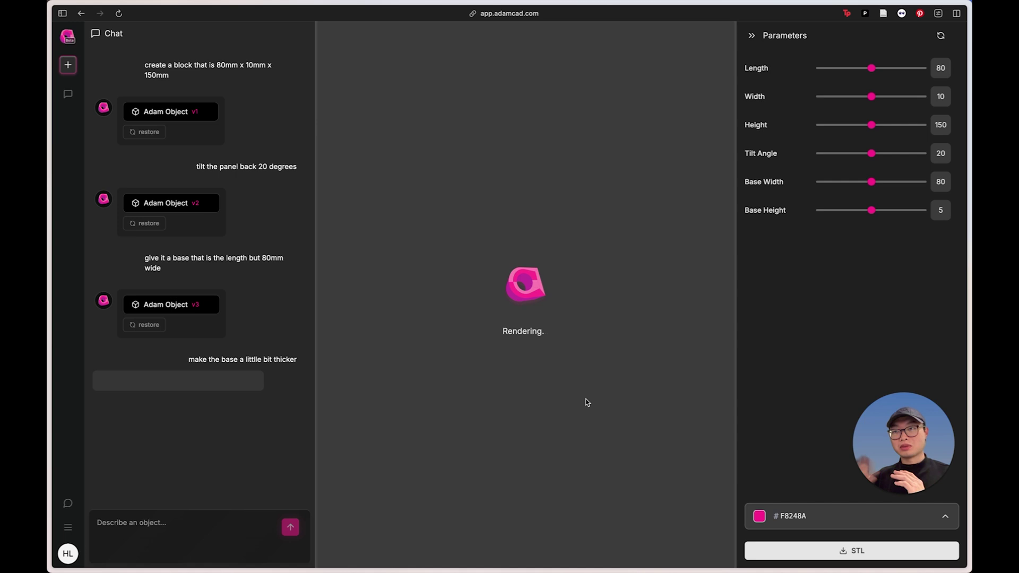
{"action": "left_click_drag", "start_coordinate": [459, 347], "coordinate": [508, 472]}
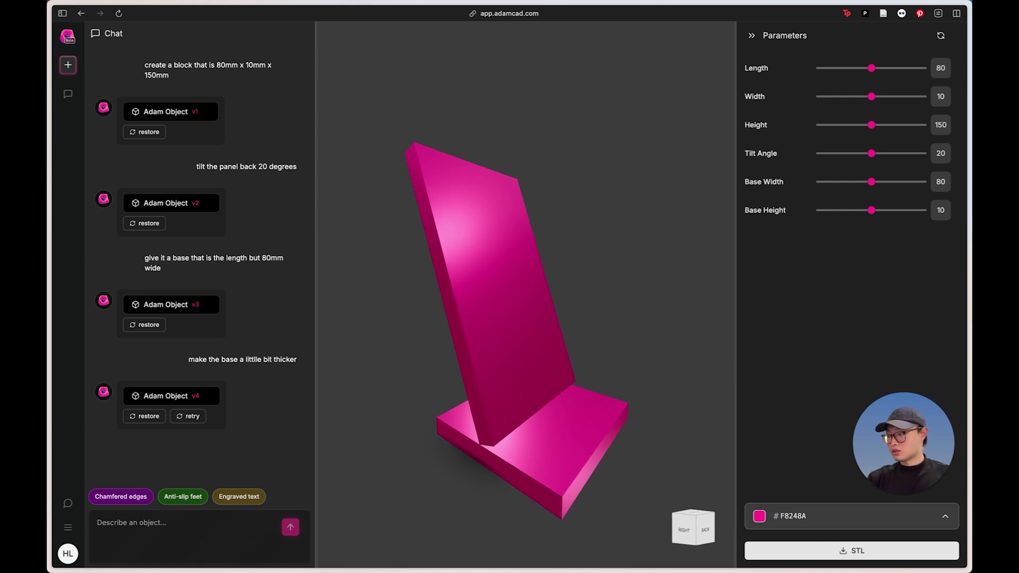
- Request 'move the tilted panel down a bit', adding a Panel Offset of -5
{"action": "left_click", "coordinate": [180, 525]}
{"action": "type", "text": "move"}
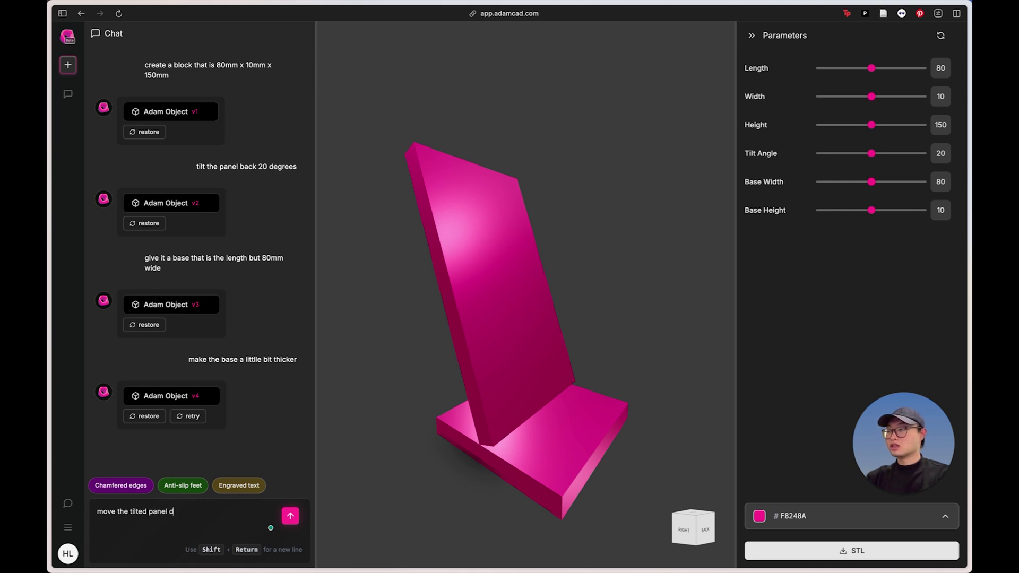
{"action": "type", "text": "the tilted panel down a bit"}
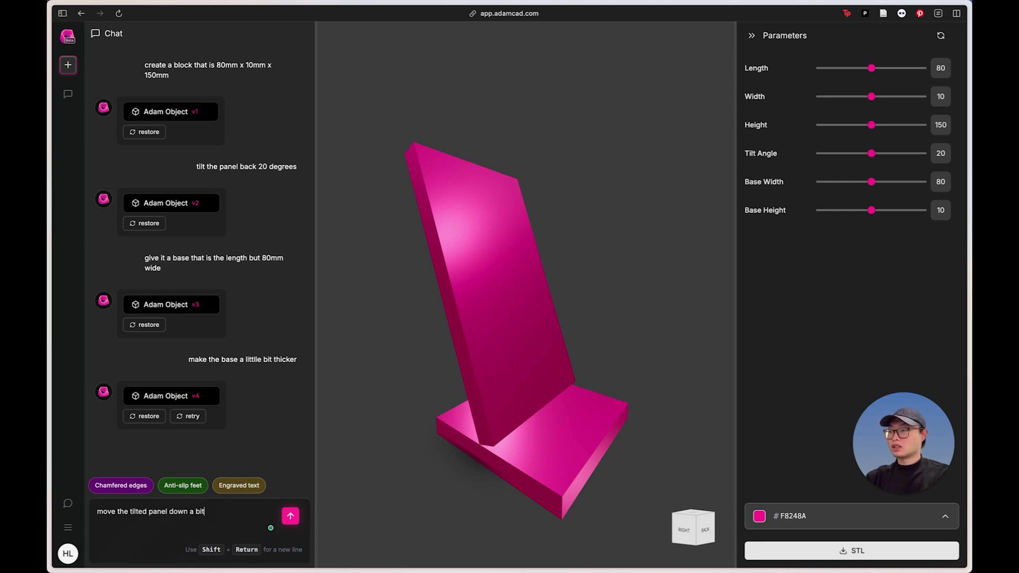
{"action": "key", "text": "Return"}
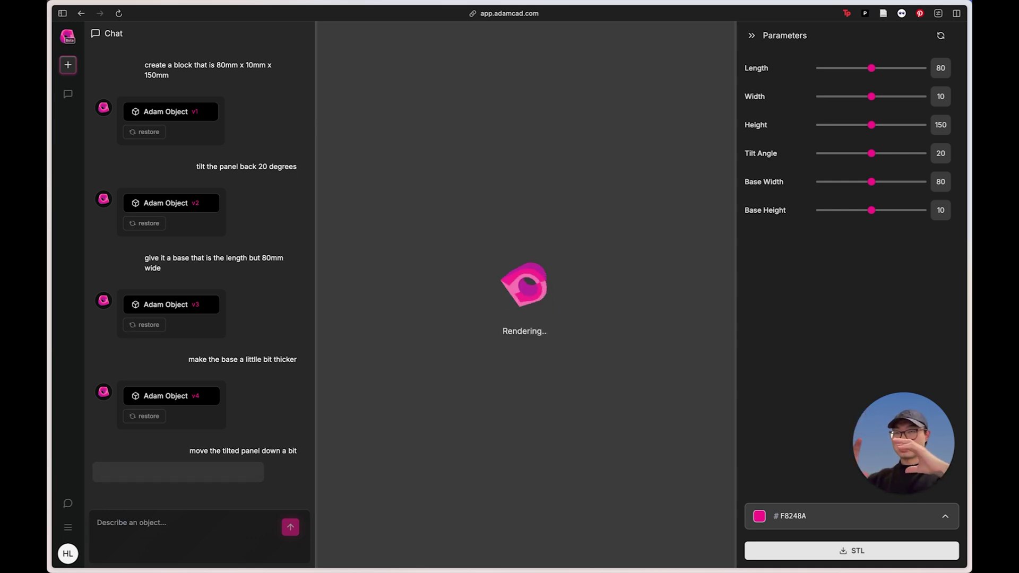
{"action": "left_click_drag", "start_coordinate": [529, 343], "coordinate": [535, 381]}
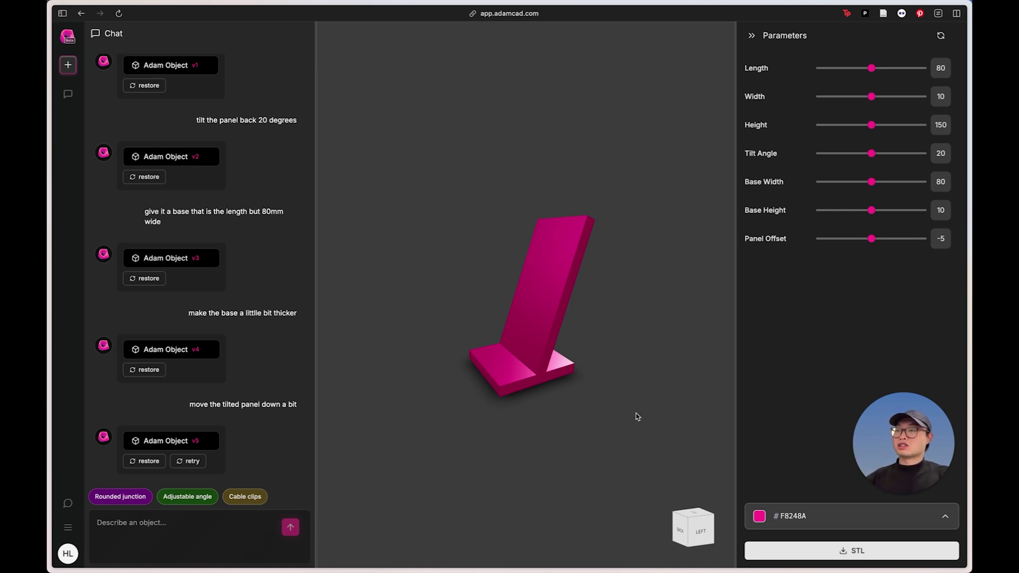
- Request a lip on the base in front of the tilted panel, with Lip Height 15 and Lip Width 20
{"action": "left_click_drag", "start_coordinate": [498, 384], "coordinate": [532, 379]}
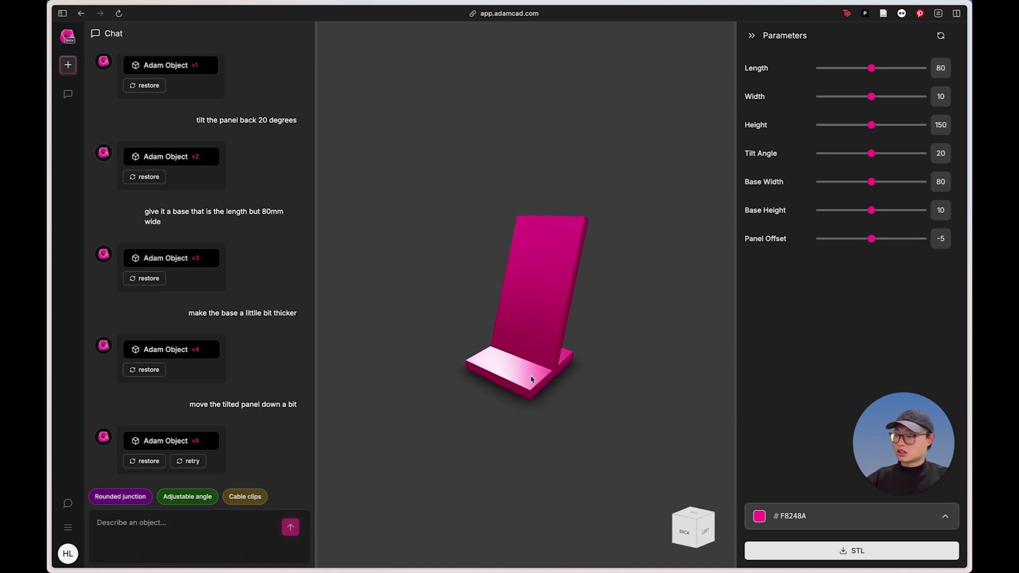
{"action": "left_click", "coordinate": [204, 530]}
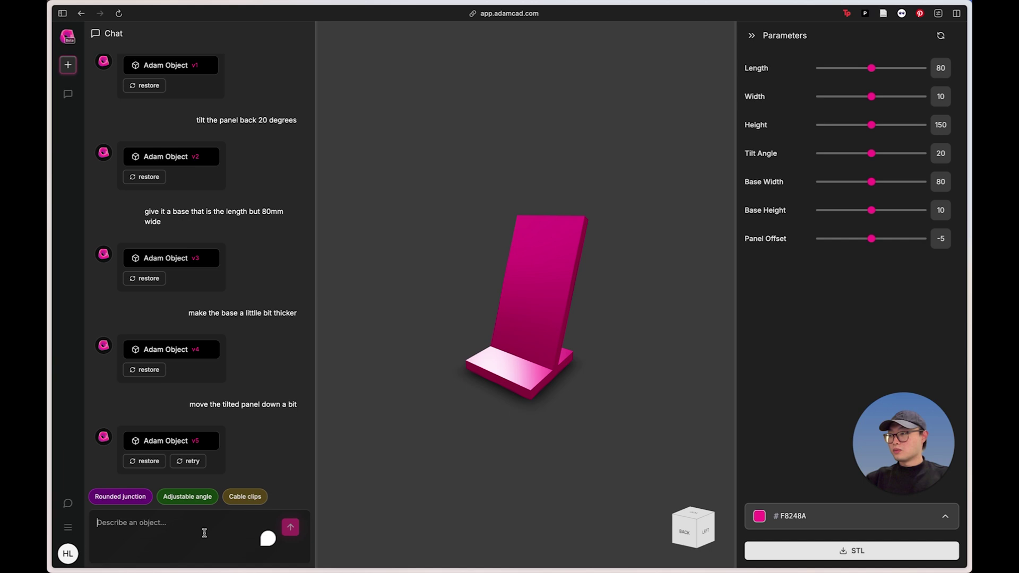
{"action": "type", "text": "give "}
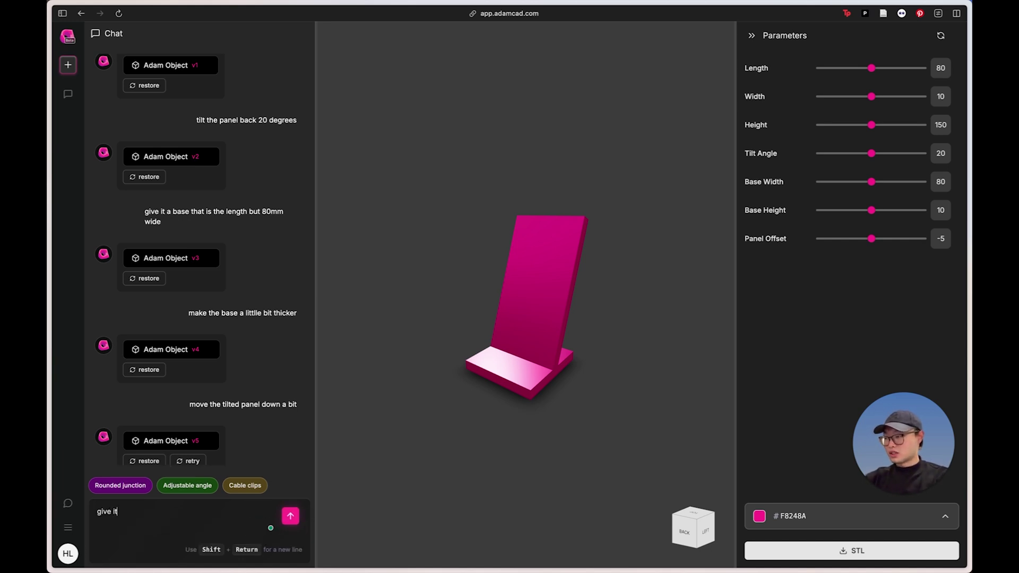
{"action": "type", "text": "it"}
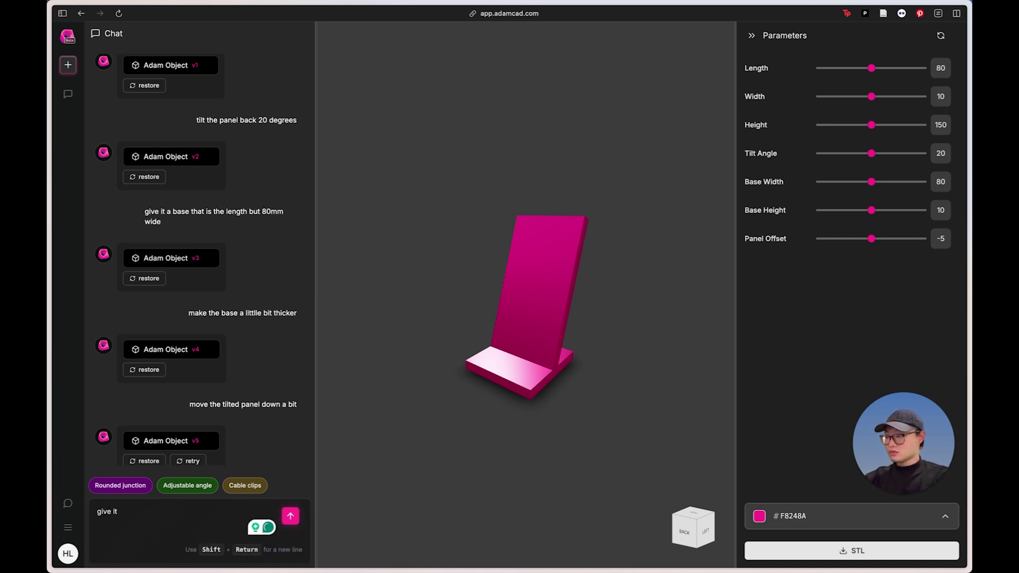
{"action": "key", "text": "BackSpace"}
{"action": "key", "text": "BackSpace"}
{"action": "key", "text": "BackSpace"}
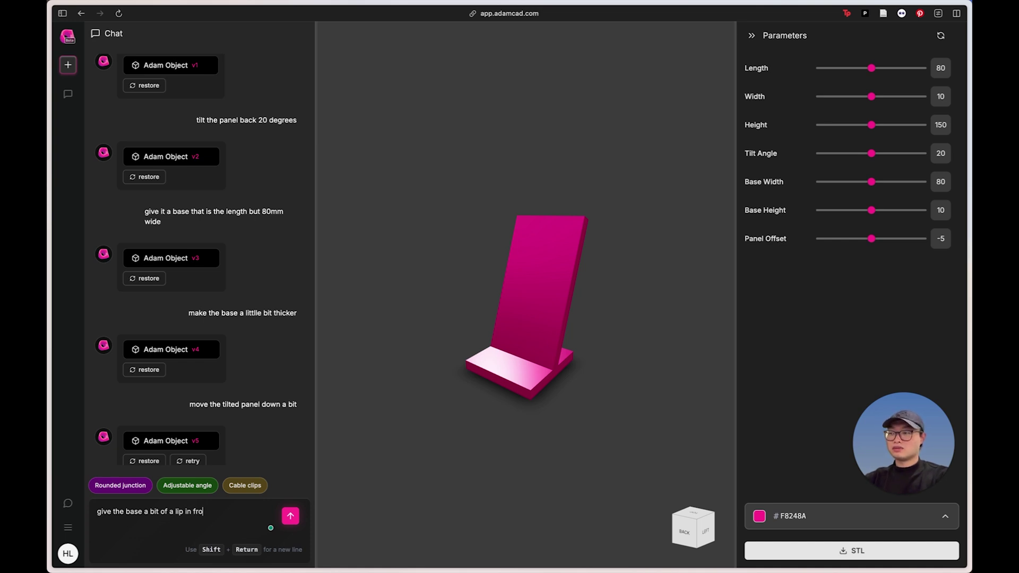
{"action": "type", "text": "e et"}
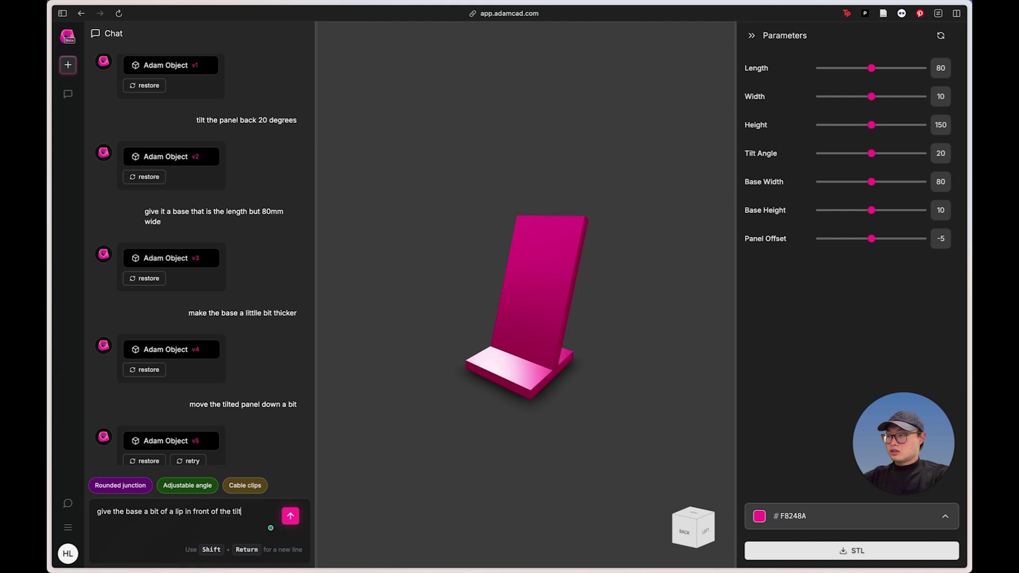
{"action": "key", "text": "Return"}
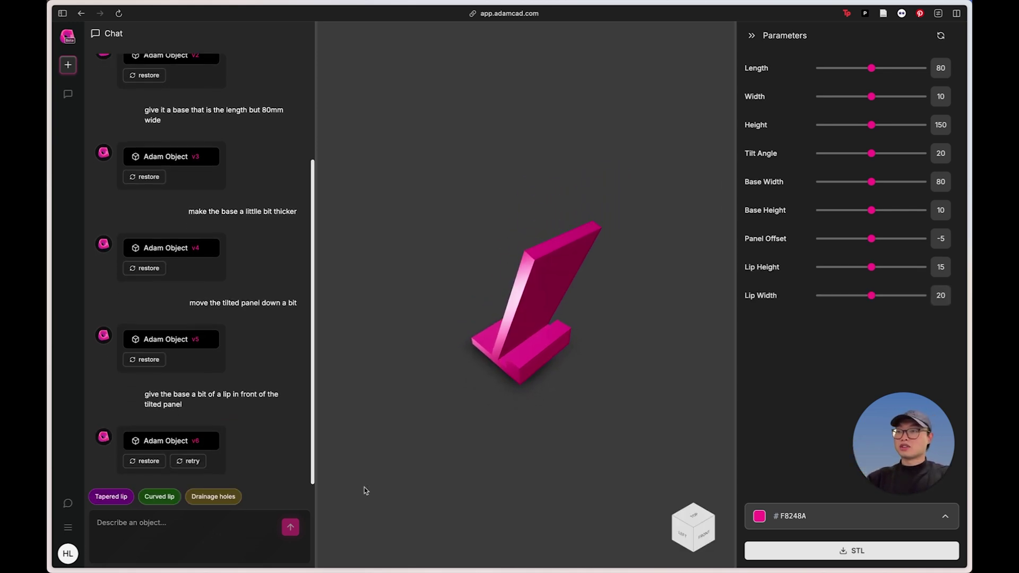
- Request the lip moved to the other side of the panel with finer controls
{"action": "left_click", "coordinate": [683, 534]}
{"action": "left_click_drag", "start_coordinate": [571, 310], "coordinate": [538, 393]}
{"action": "left_click", "coordinate": [173, 532]}
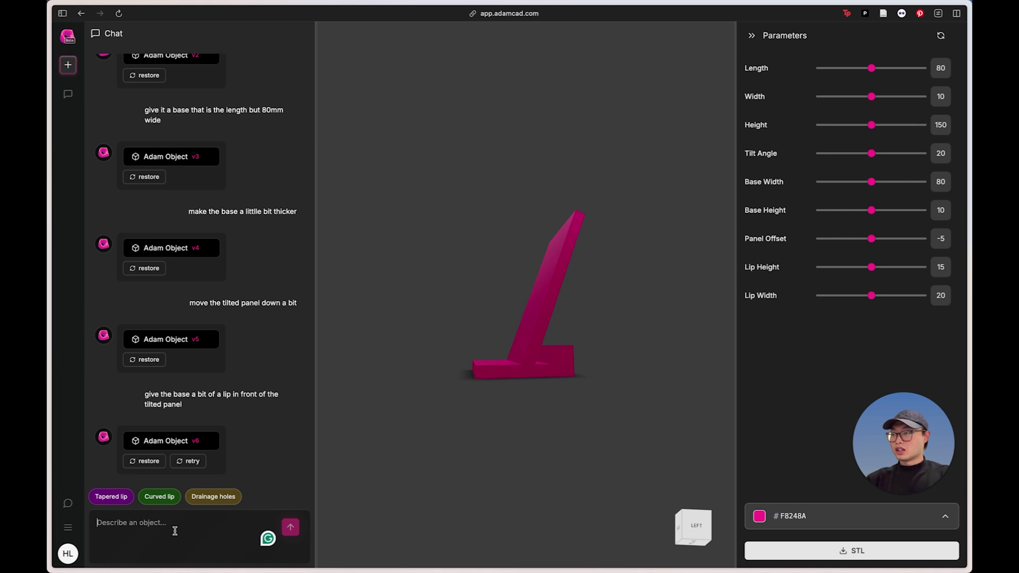
{"action": "type", "text": "move the lip to the other side and give me finer controls"}
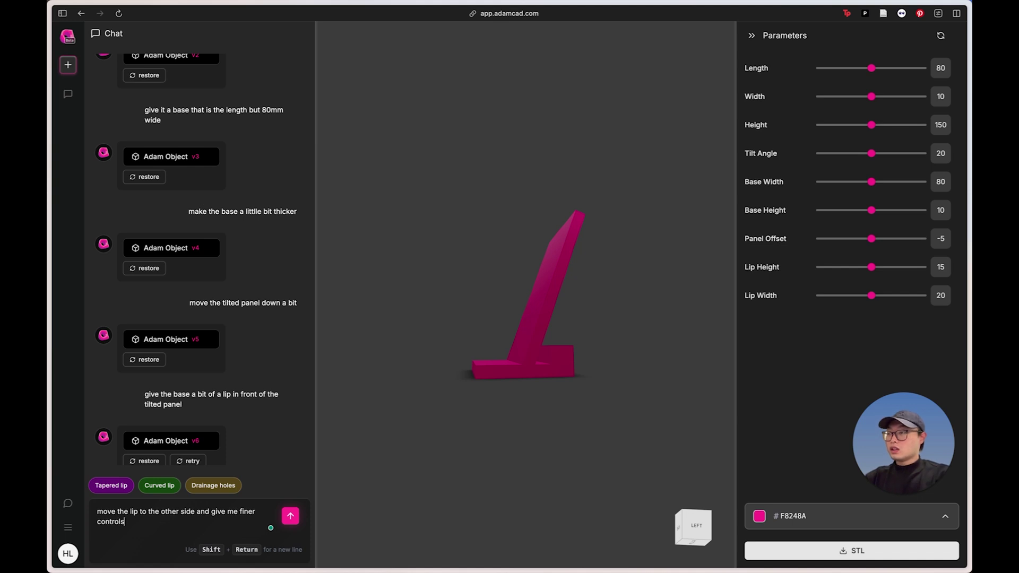
{"action": "key", "text": "Return"}
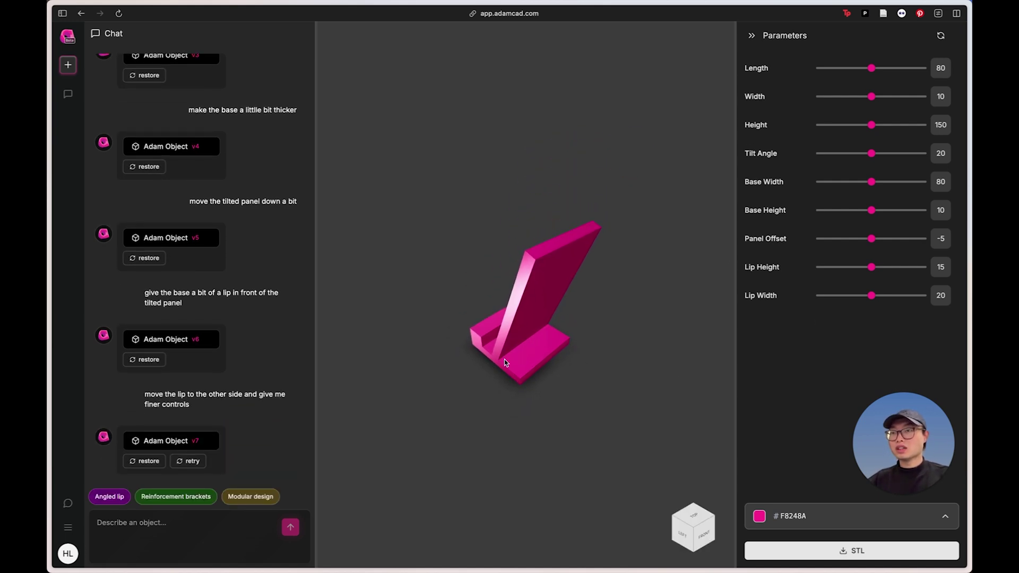
- Lower Lip Height to 10 and then to 6 in the Parameters panel, and inspect the lip
{"action": "left_click_drag", "start_coordinate": [504, 359], "coordinate": [527, 405]}
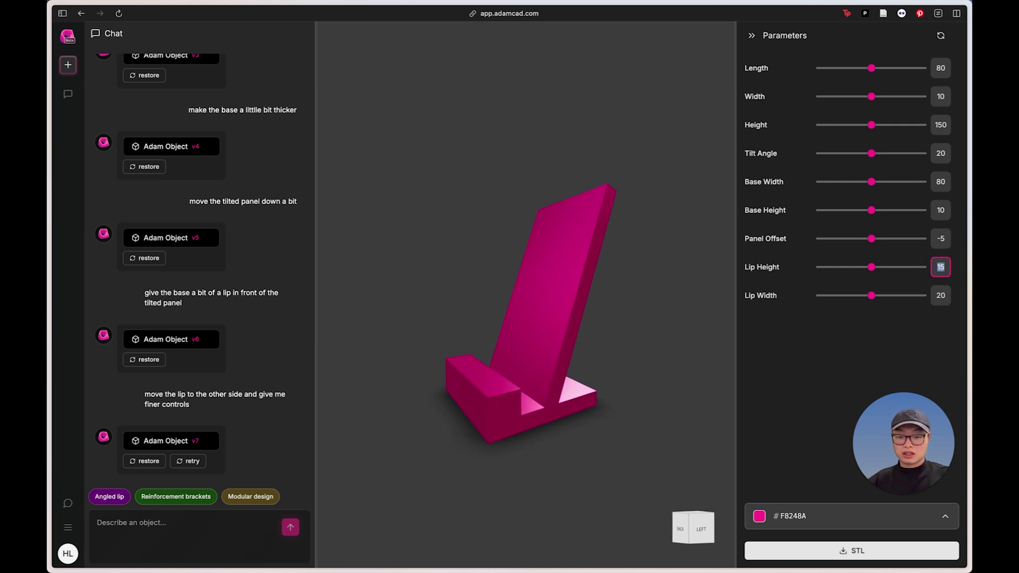
{"action": "key", "text": "Return"}
{"action": "left_click_drag", "start_coordinate": [523, 291], "coordinate": [730, 391]}
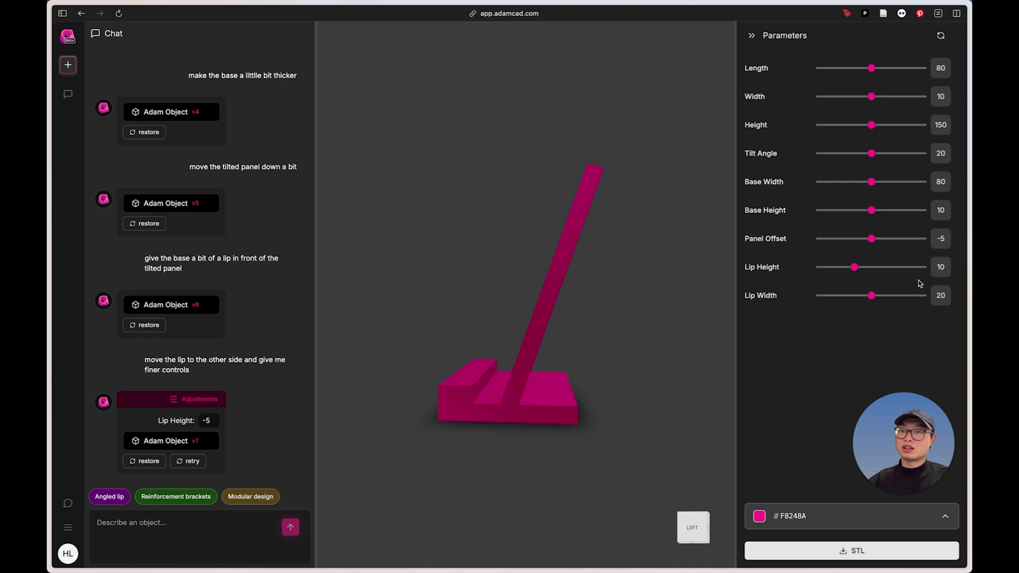
{"action": "type", "text": "6"}
{"action": "key", "text": "Return"}
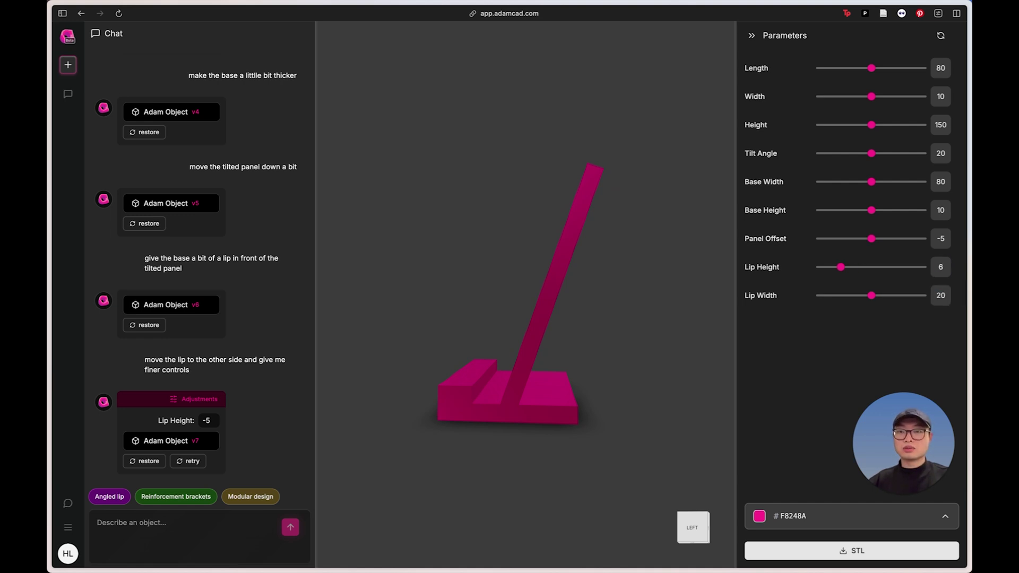
{"action": "mouse_move", "coordinate": [504, 348]}
{"action": "left_mouse_down"}
{"action": "mouse_move", "coordinate": [616, 361]}
{"action": "mouse_move", "coordinate": [514, 391]}
{"action": "mouse_move", "coordinate": [489, 347]}
{"action": "left_mouse_up"}
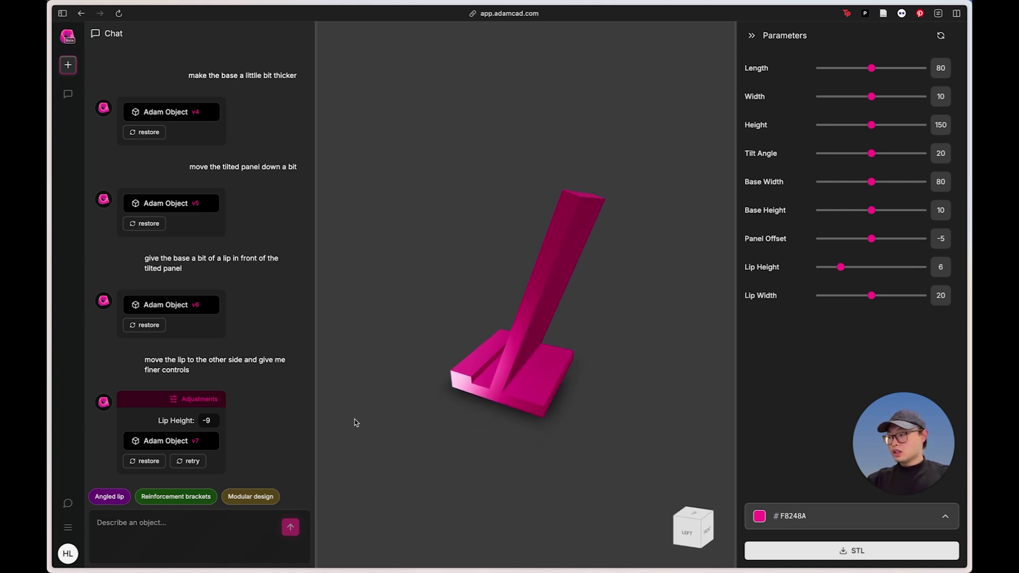
{"action": "left_click_drag", "start_coordinate": [354, 419], "coordinate": [496, 407]}
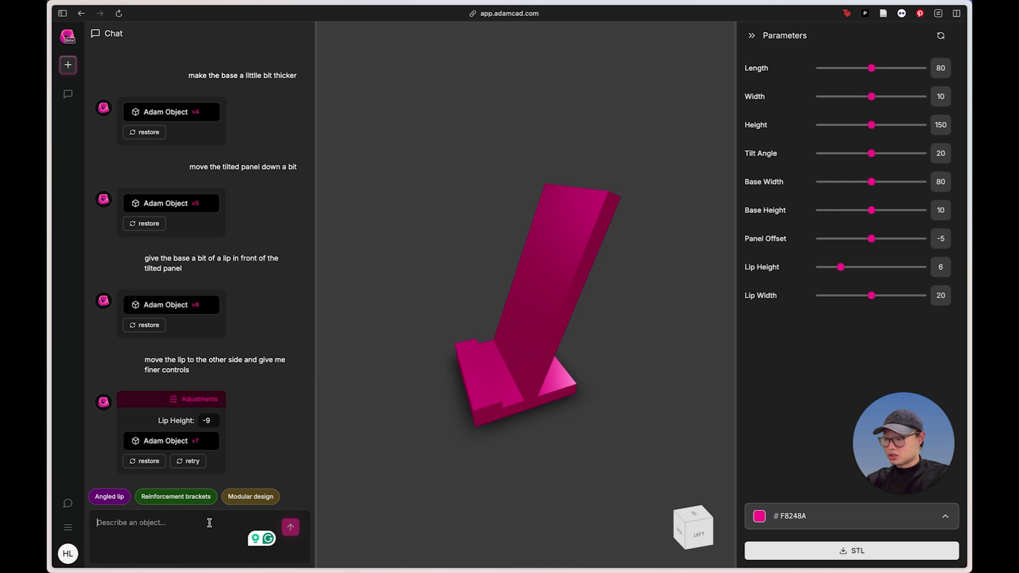
- Request 'fillet the lip', adding a Fillet Radius of 3
{"action": "type", "text": "fillet the lip"}
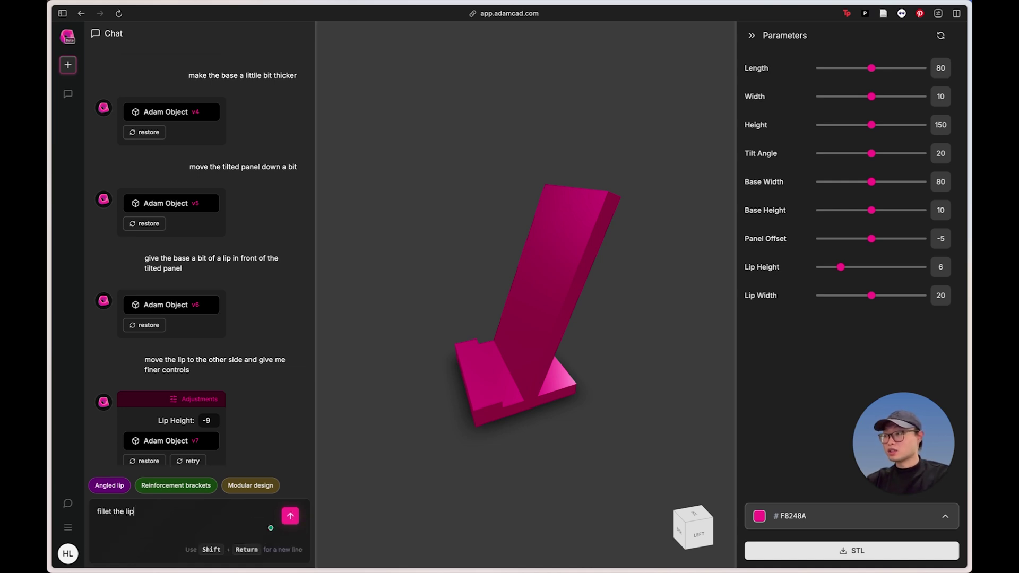
{"action": "key", "text": "Return"}
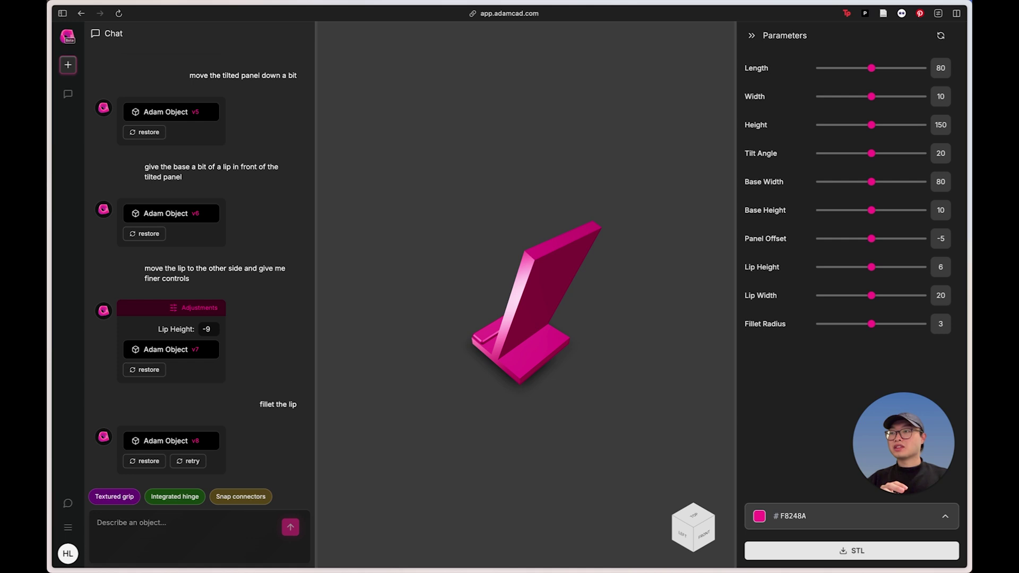
{"action": "left_click_drag", "start_coordinate": [433, 360], "coordinate": [537, 428]}
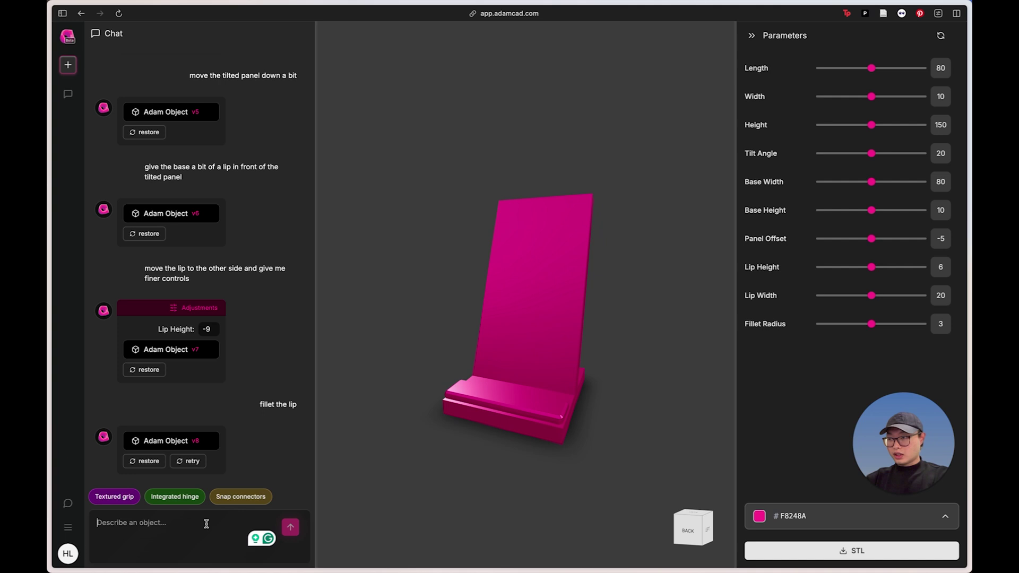
- Request higher resolution (Resolution 50) and inspect the smoother rounded edges
{"action": "type", "text": "increase resolution"}
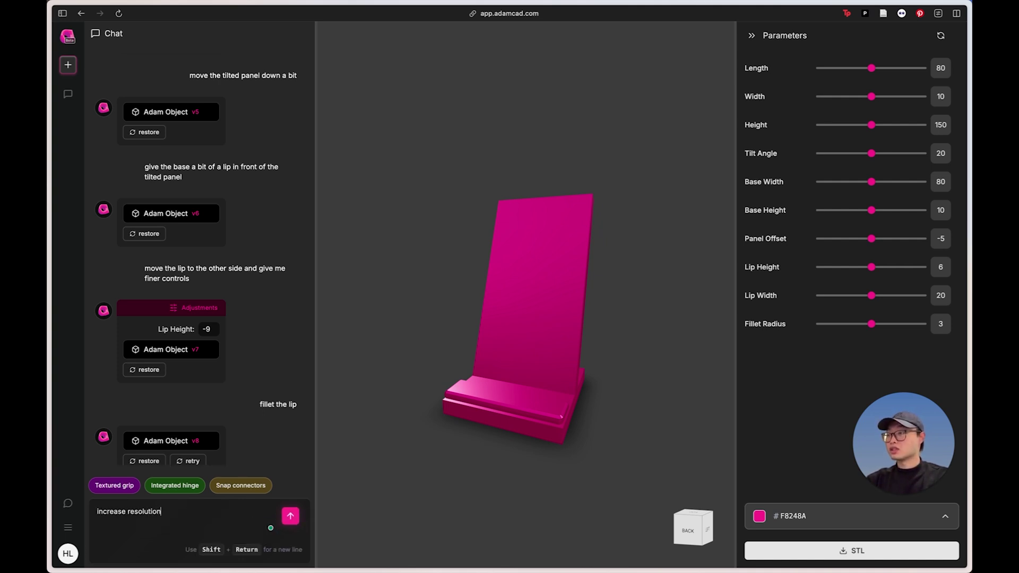
{"action": "key", "text": "Return"}
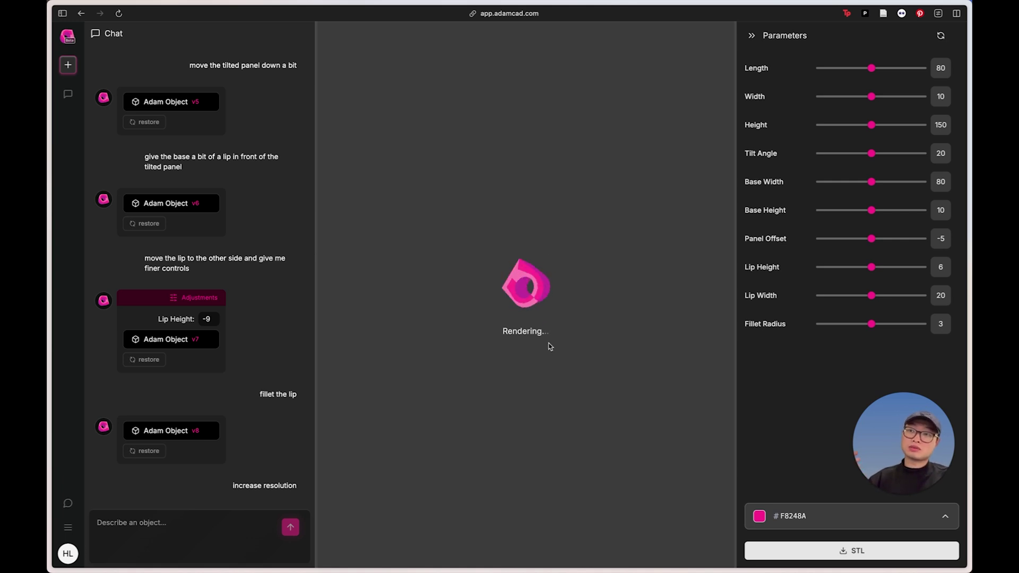
{"action": "left_click_drag", "start_coordinate": [477, 361], "coordinate": [502, 412]}
{"action": "scroll", "coordinate": [510, 409], "scroll_direction": "up", "scroll_amount": 5}
{"action": "scroll", "coordinate": [499, 485], "scroll_direction": "down", "scroll_amount": 5}
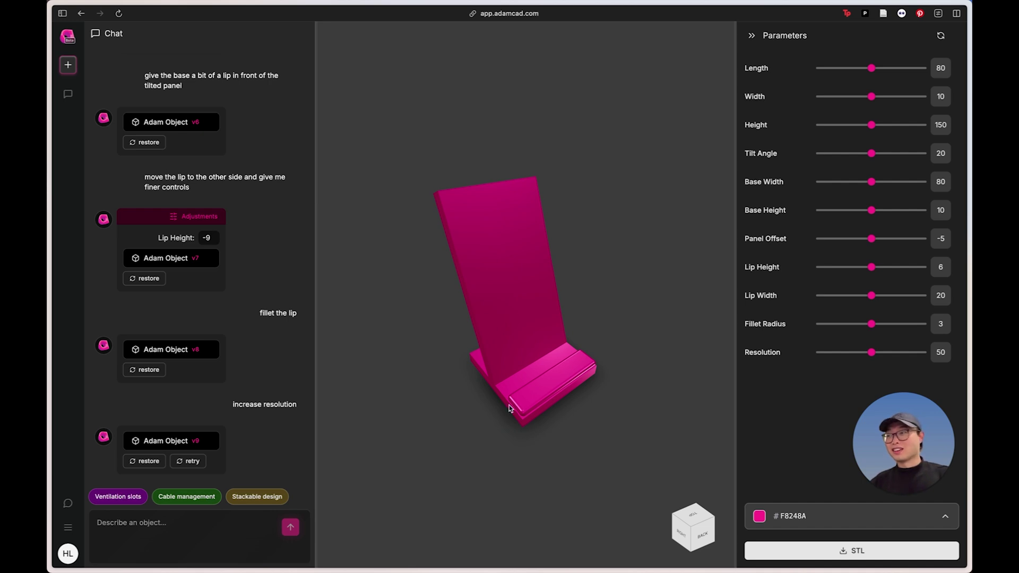
{"action": "left_click_drag", "start_coordinate": [508, 405], "coordinate": [499, 307]}
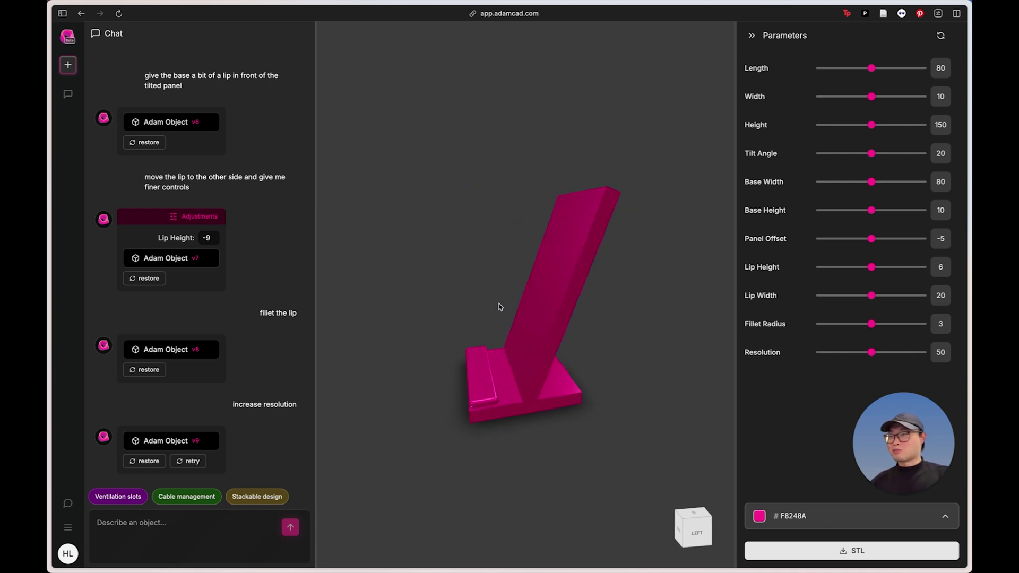